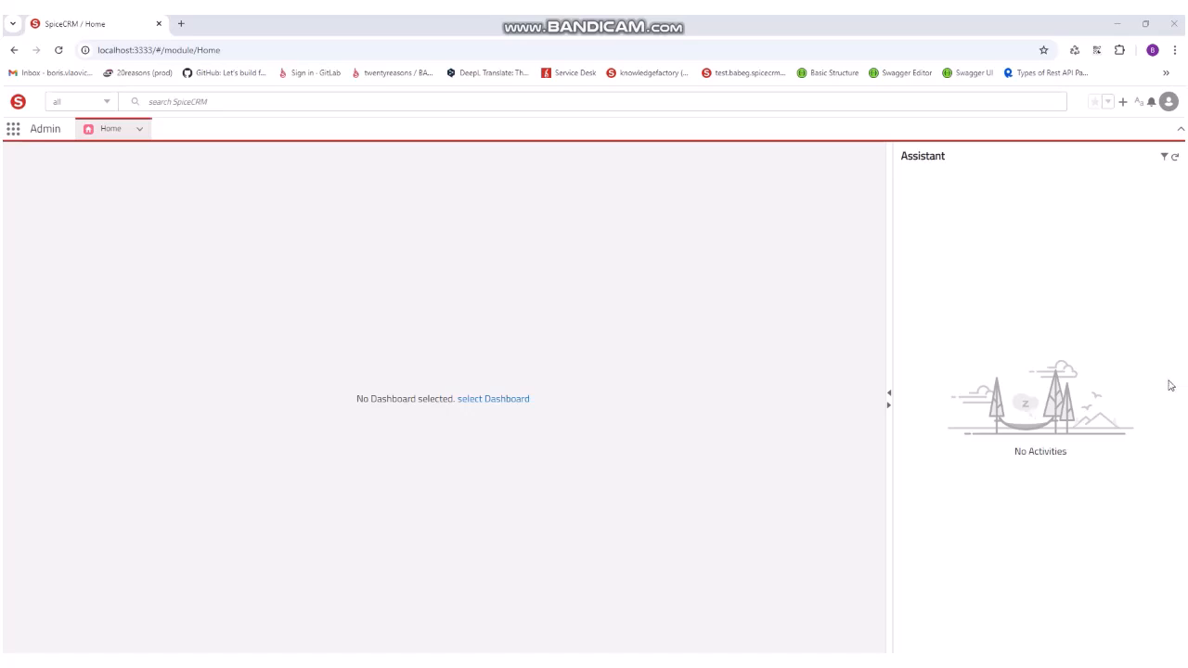
Open the FTS Setup page in the system administration by searching for "fts".
left_click(1169, 106)
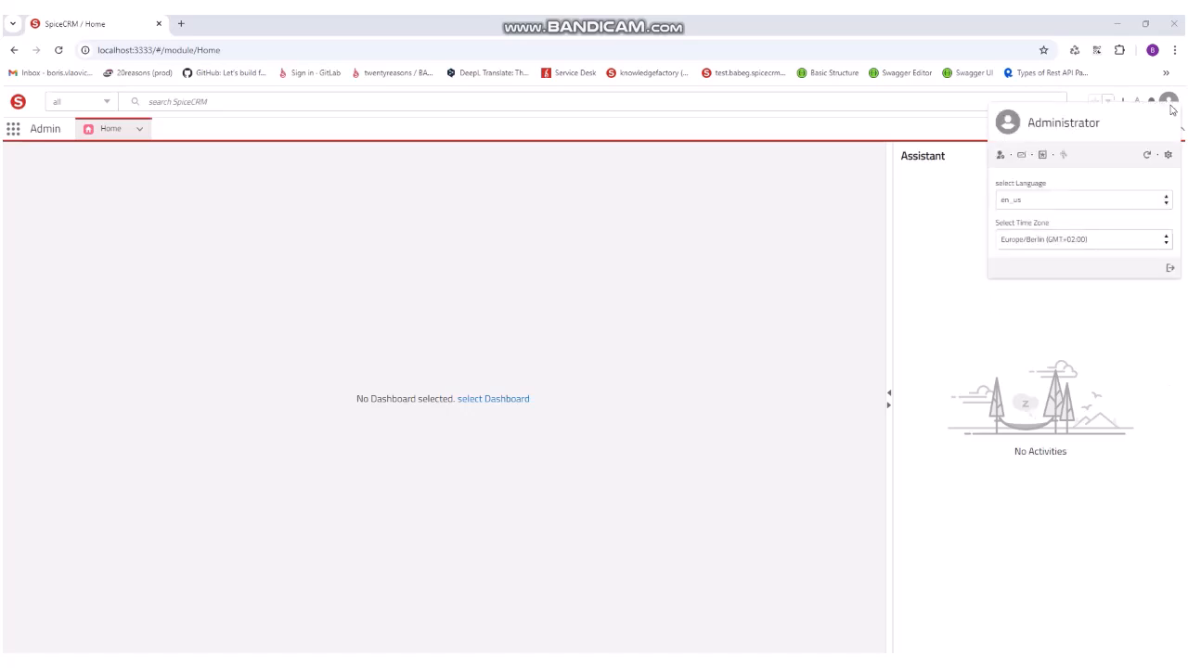
left_click(1167, 155)
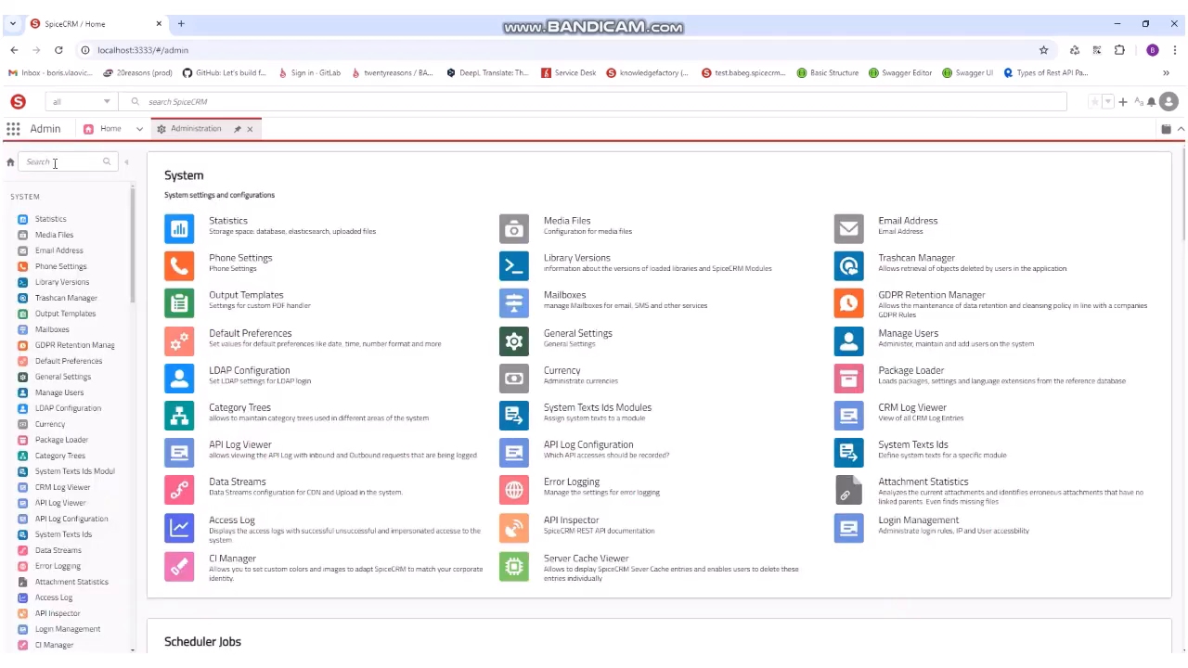
left_click(53, 162)
type("fts")
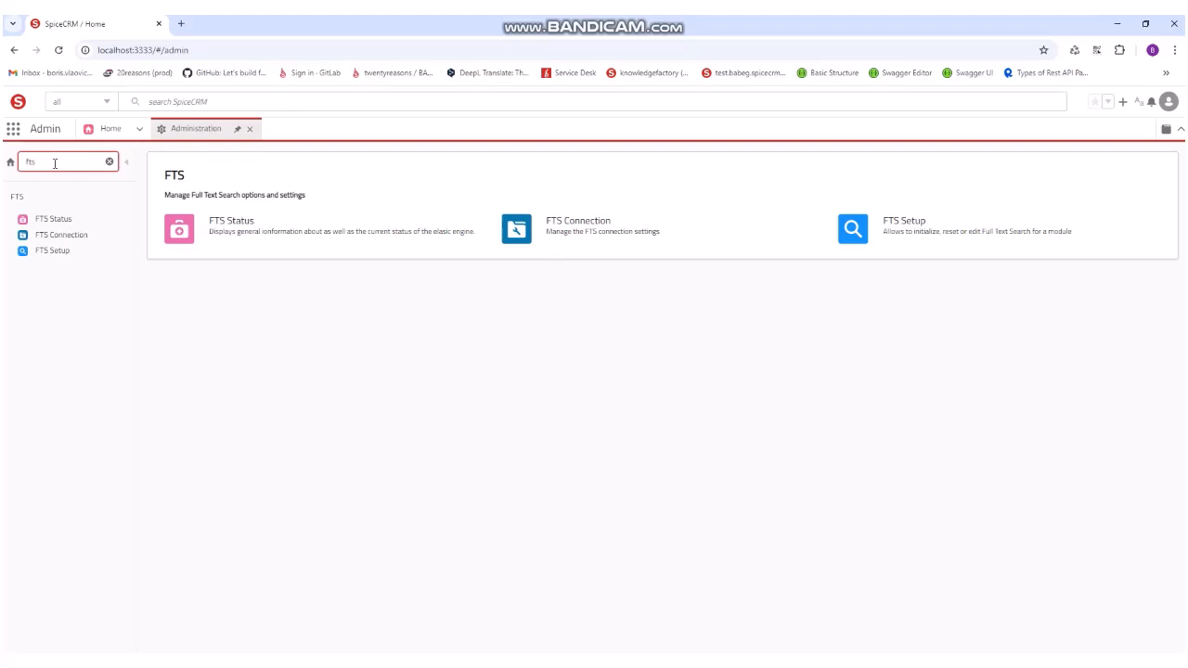
left_click(47, 255)
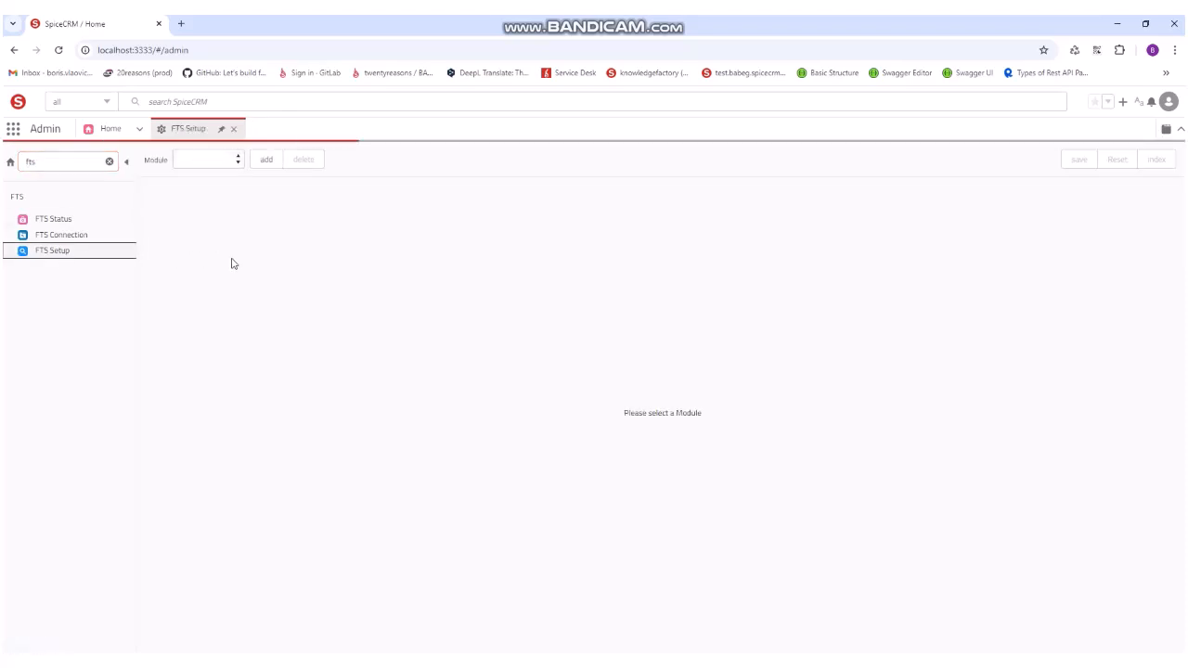
Add the TWEEmployeeSuggestions (Employee Suggestions) module to the full text search setup.
left_click(235, 160)
left_click(266, 160)
left_click(400, 368)
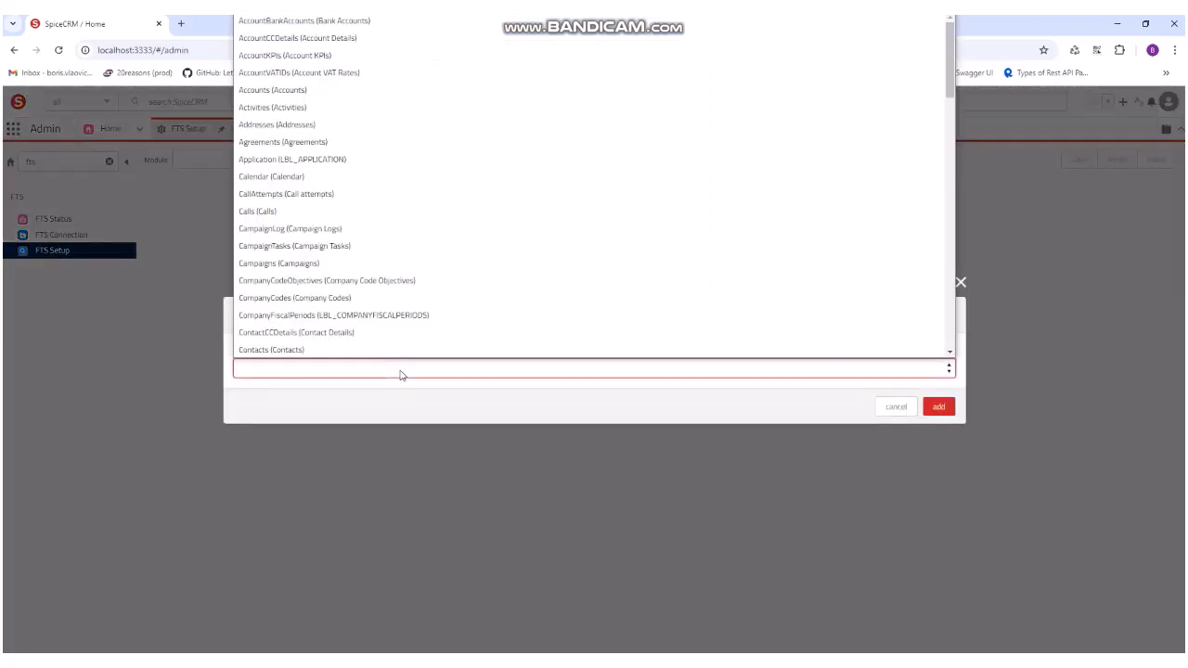
type("twe")
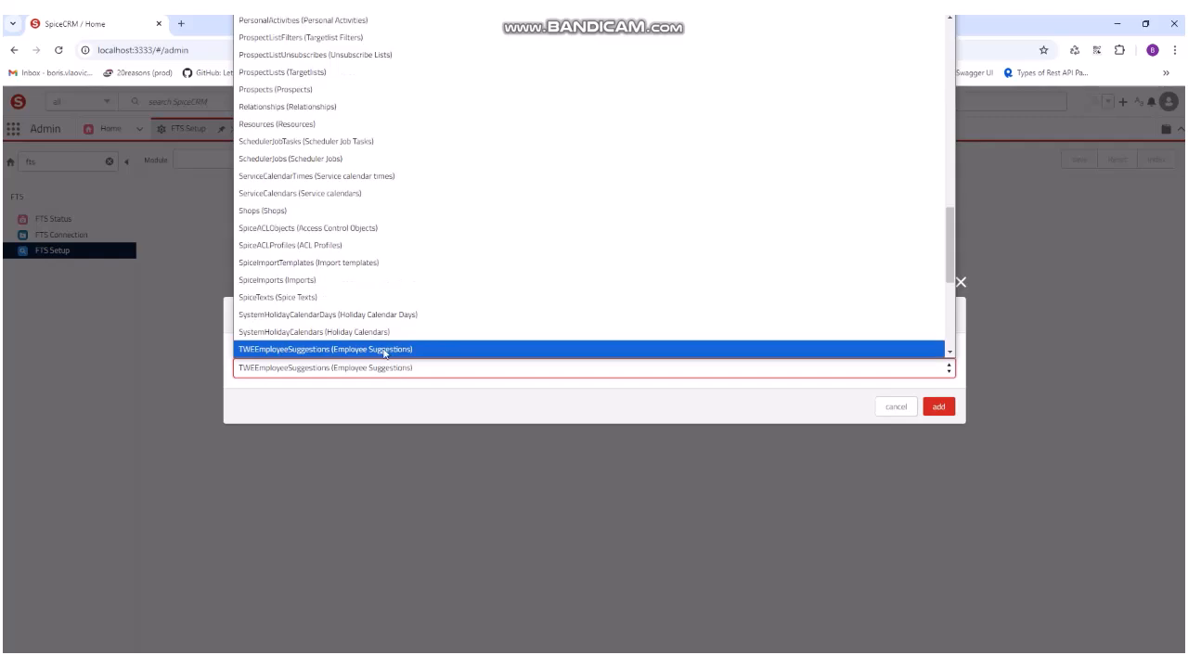
key("Return")
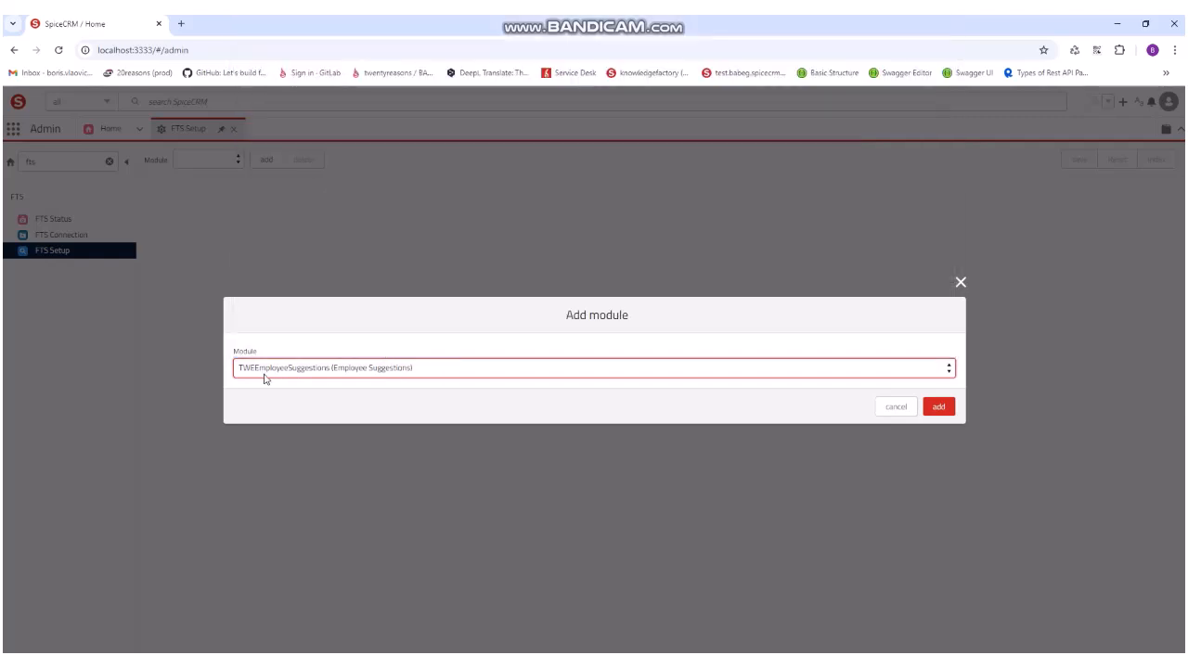
left_click(939, 410)
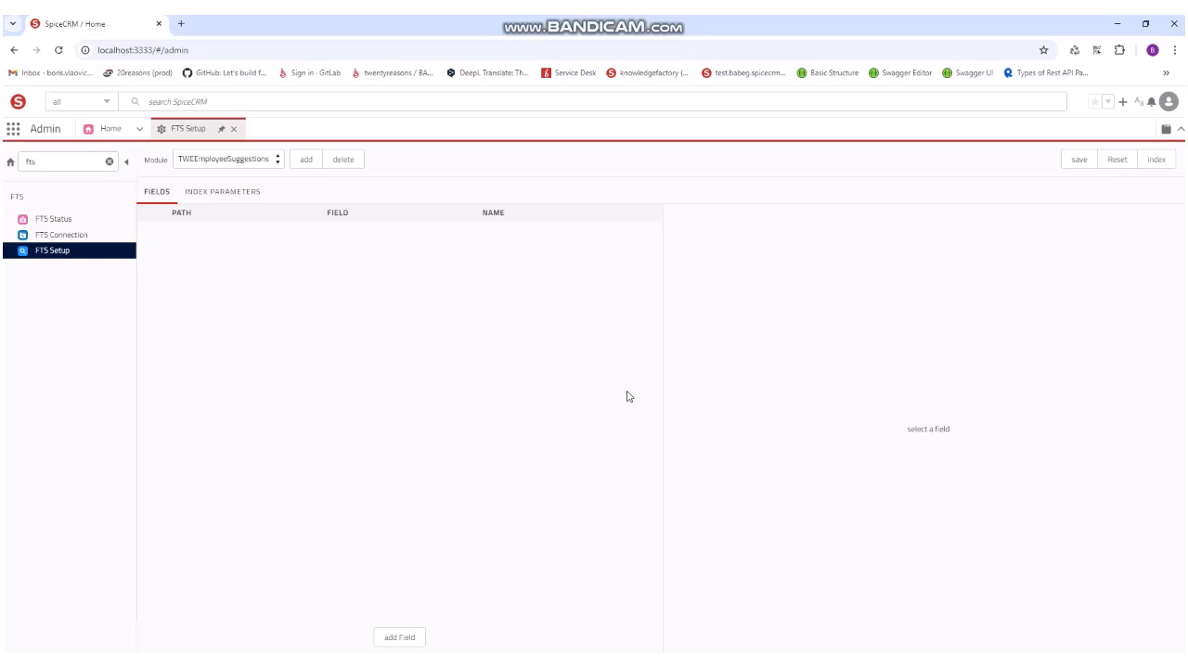
Set the module's index parameters to the Cross Fields multimatch type and enable global search.
left_click(248, 194)
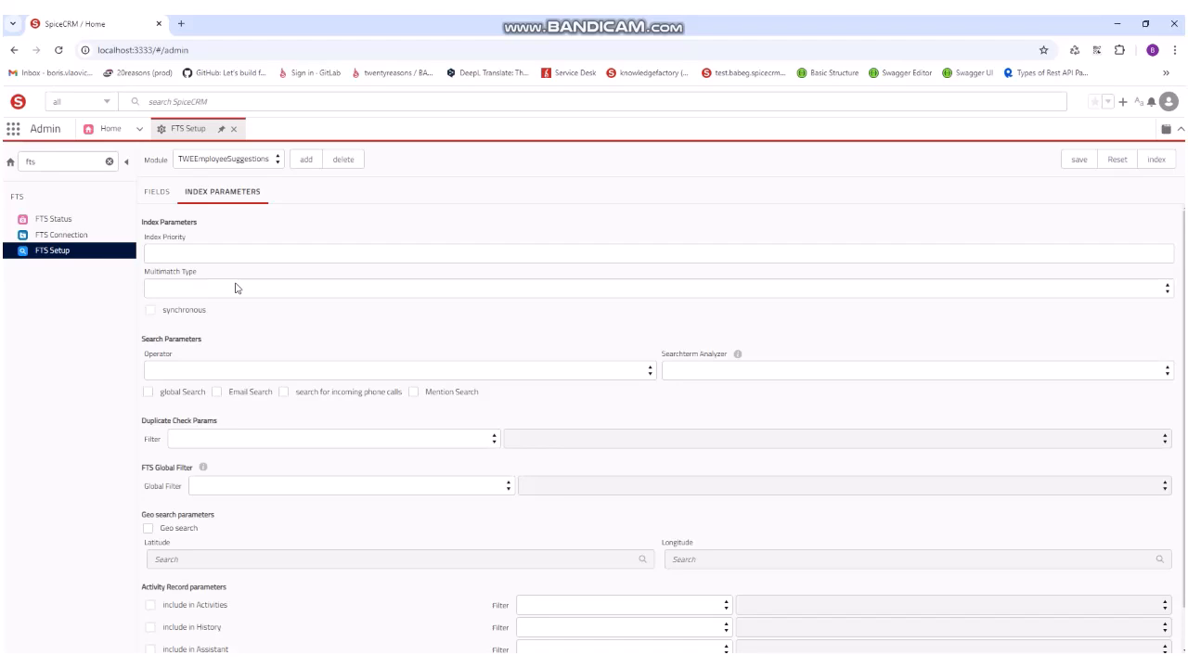
left_click(236, 288)
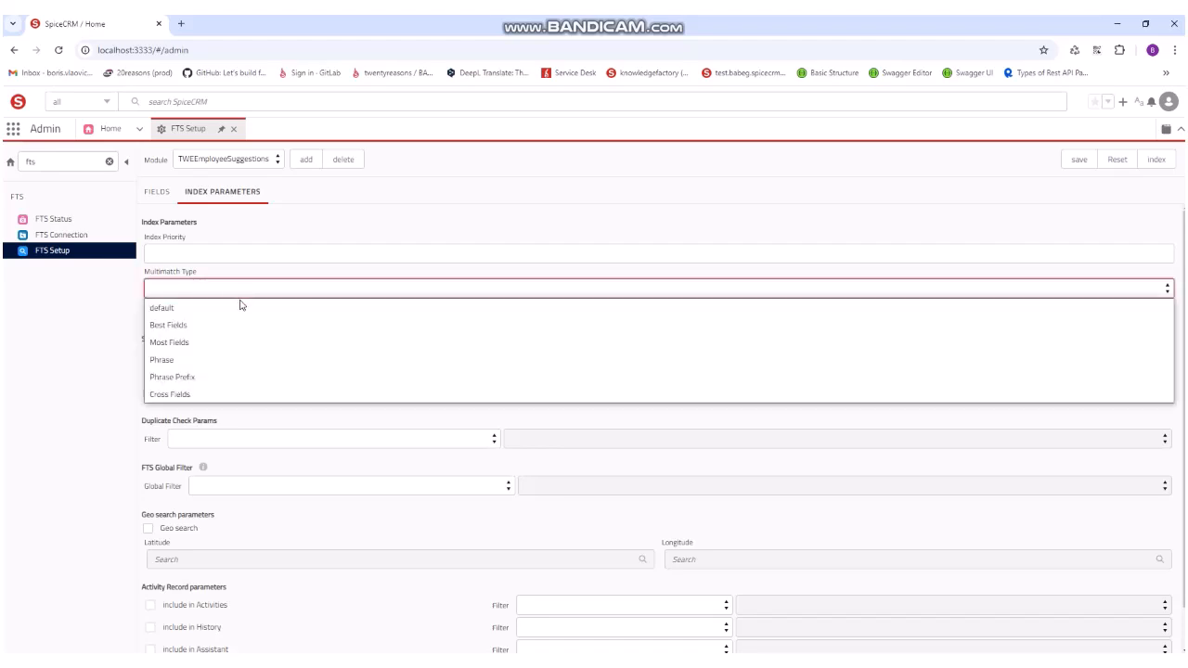
left_click(211, 395)
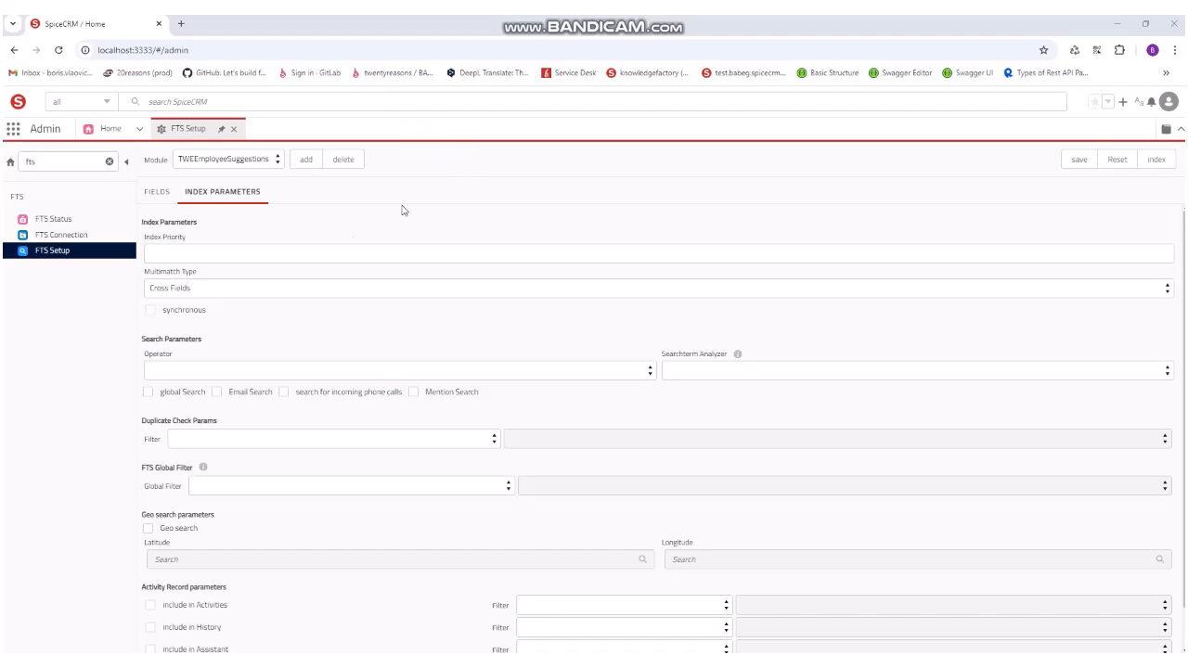
left_click(147, 393)
scroll(334, 346, "down", 1)
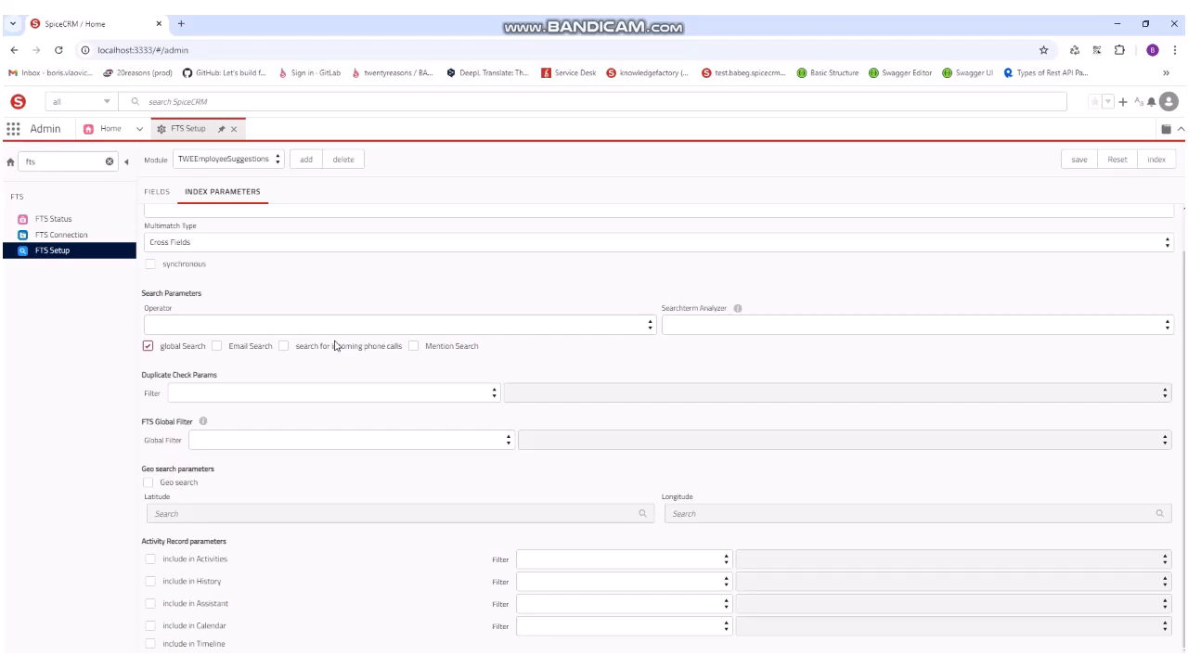
scroll(334, 346, "up", 1)
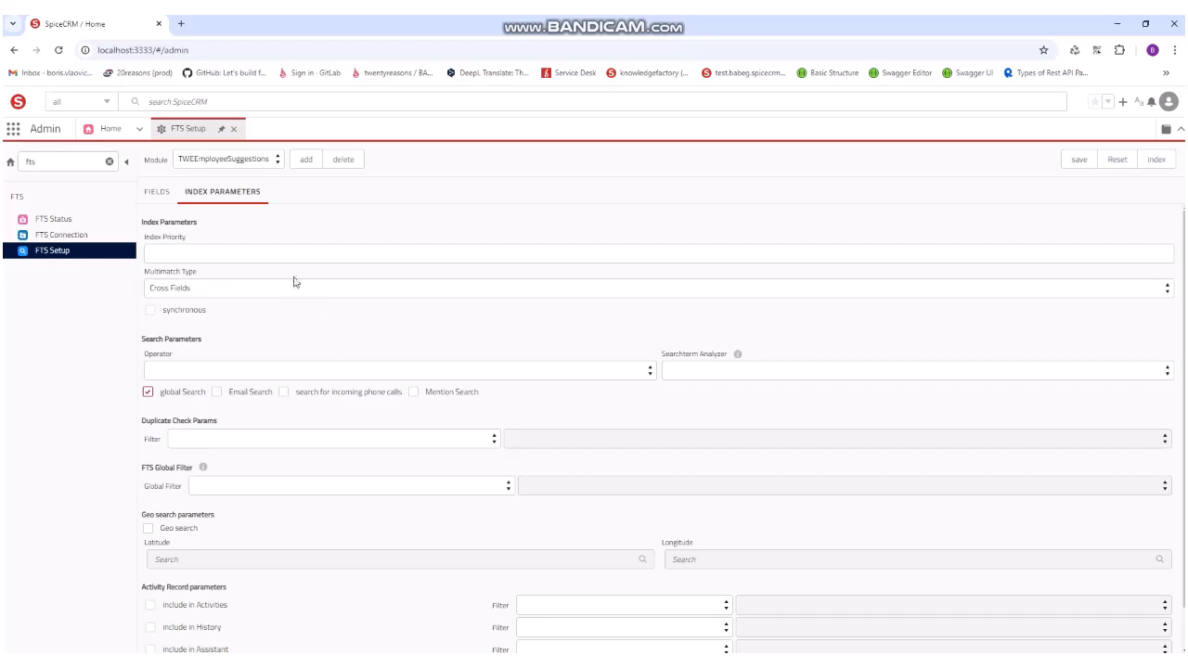
Add the name and status fields of Employee Suggestions to the module's indexed fields.
left_click(162, 193)
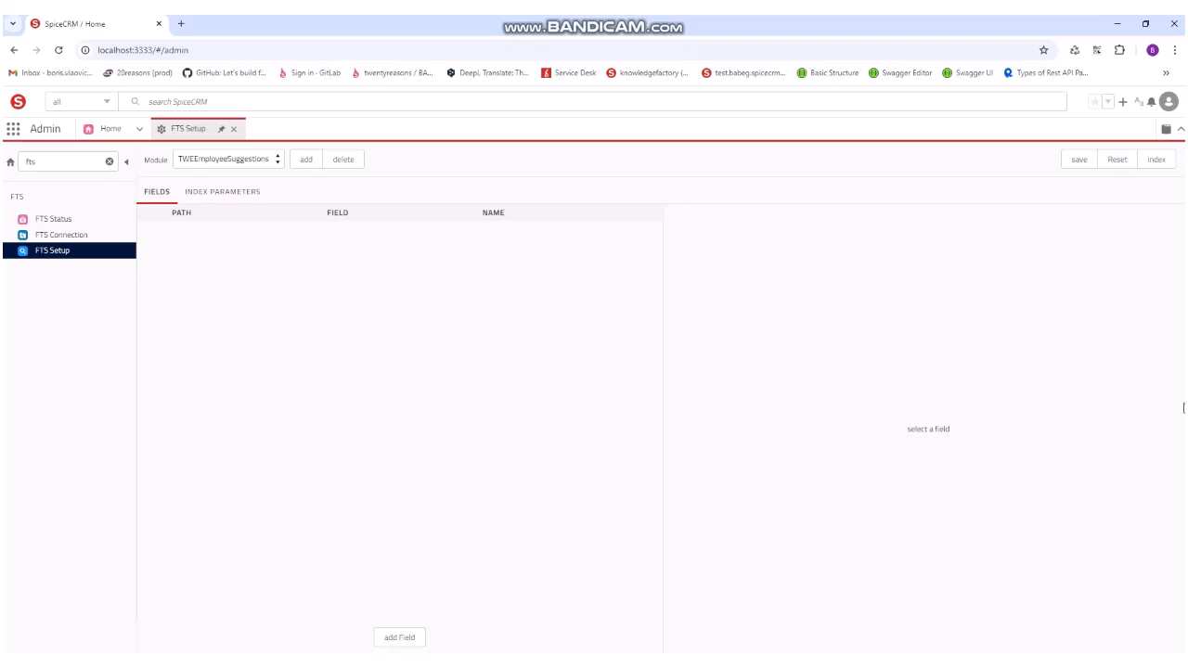
left_click(400, 637)
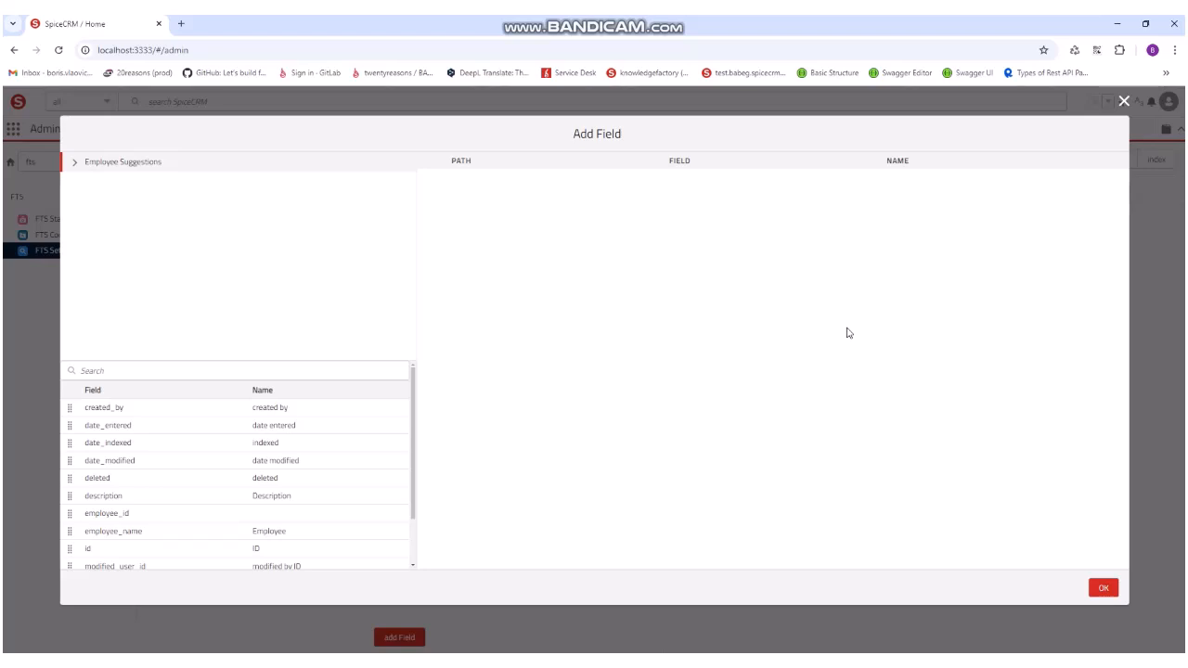
left_click(181, 375)
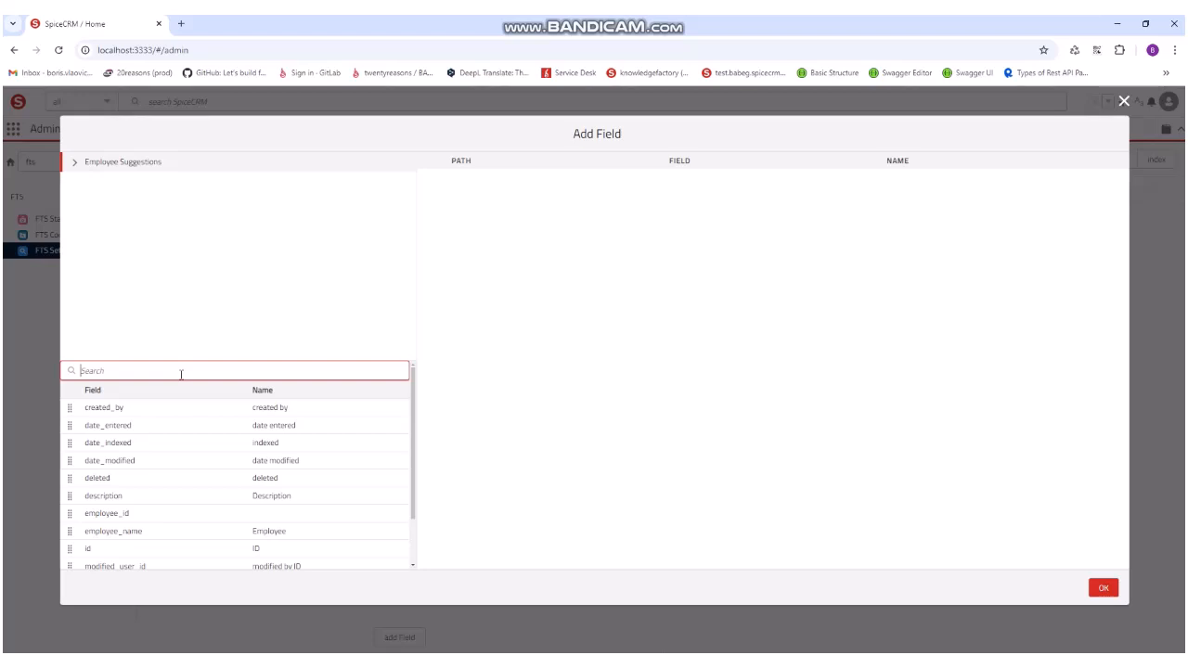
type("name")
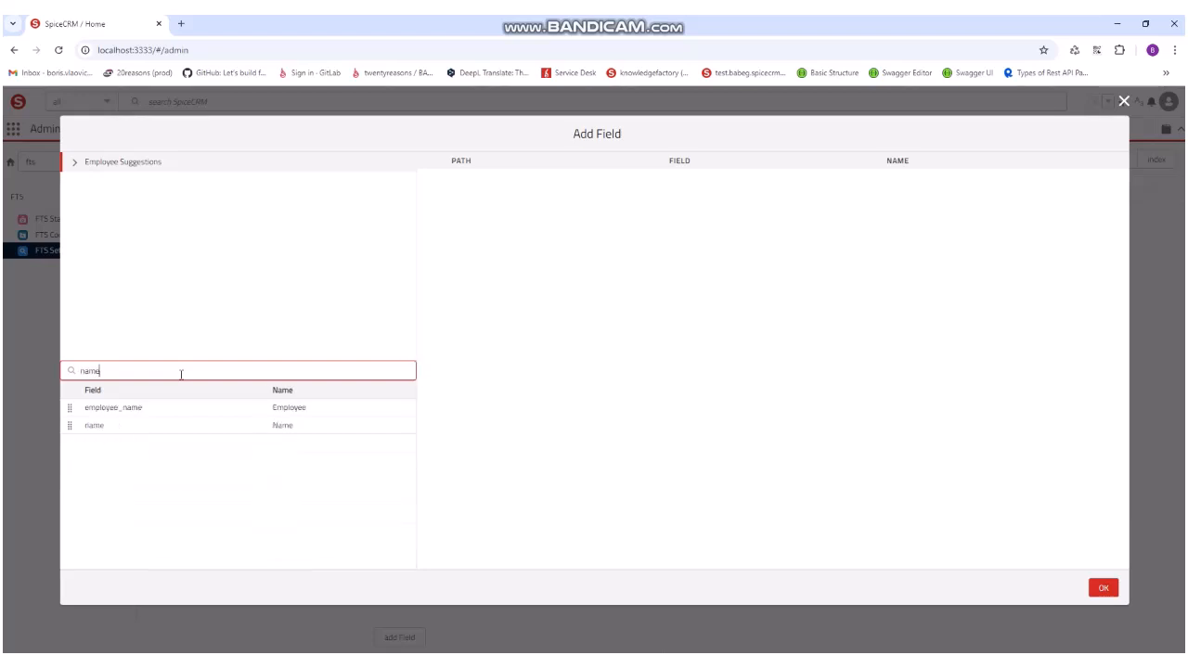
left_click_drag(70, 425, 467, 210)
double_click(167, 371)
type("status")
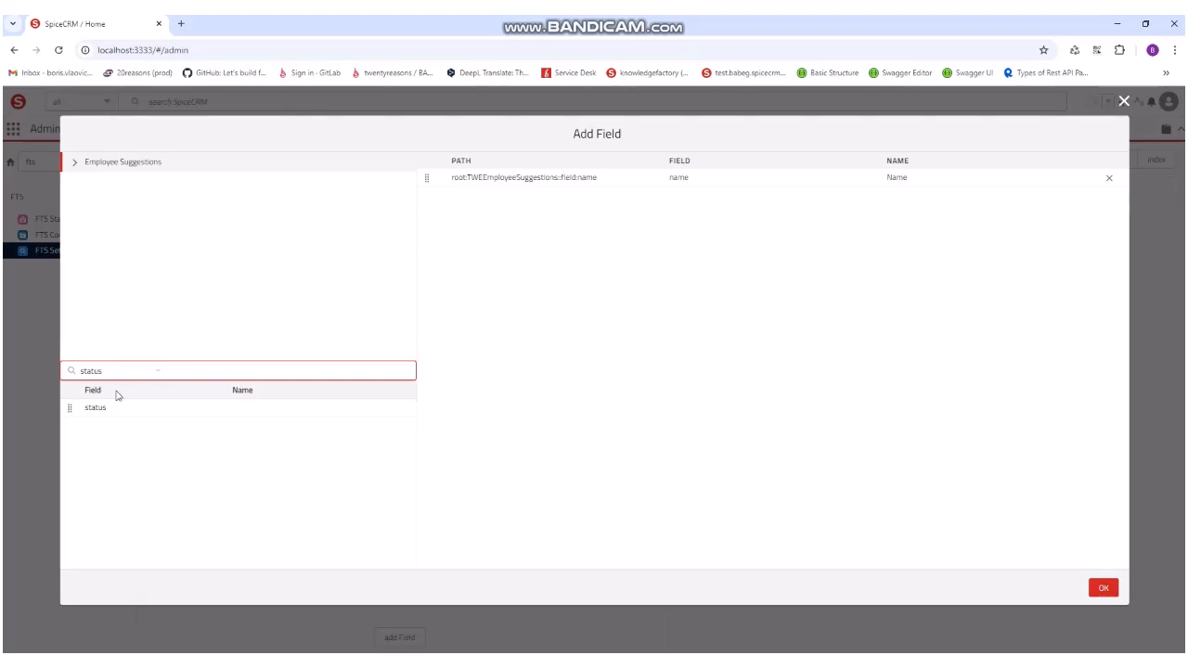
left_click_drag(71, 408, 501, 246)
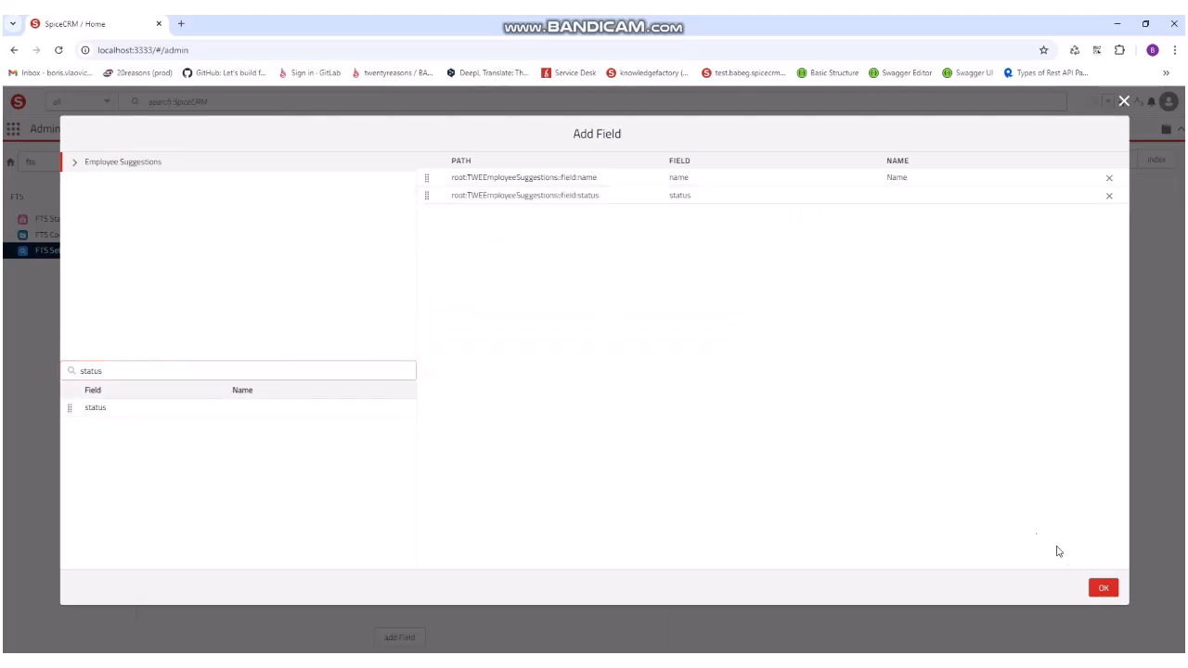
left_click(1102, 587)
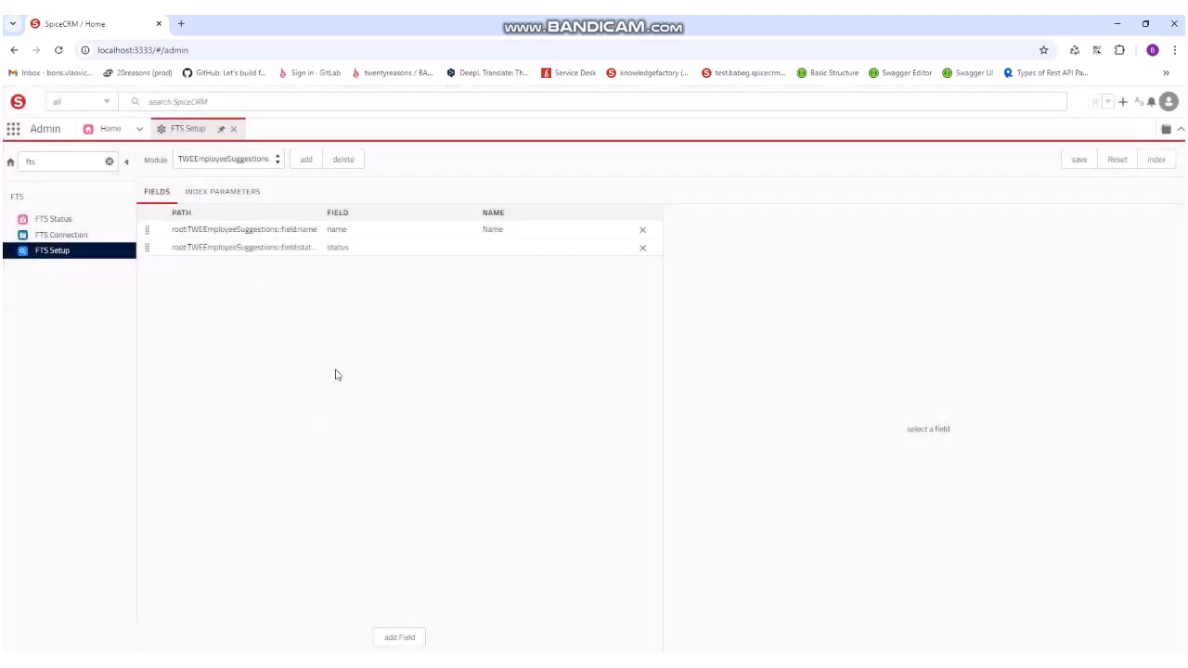
Configure the name field as type text, searchable and sortable, with the spice_ngram_all analyzer, and save the setup.
left_click(293, 229)
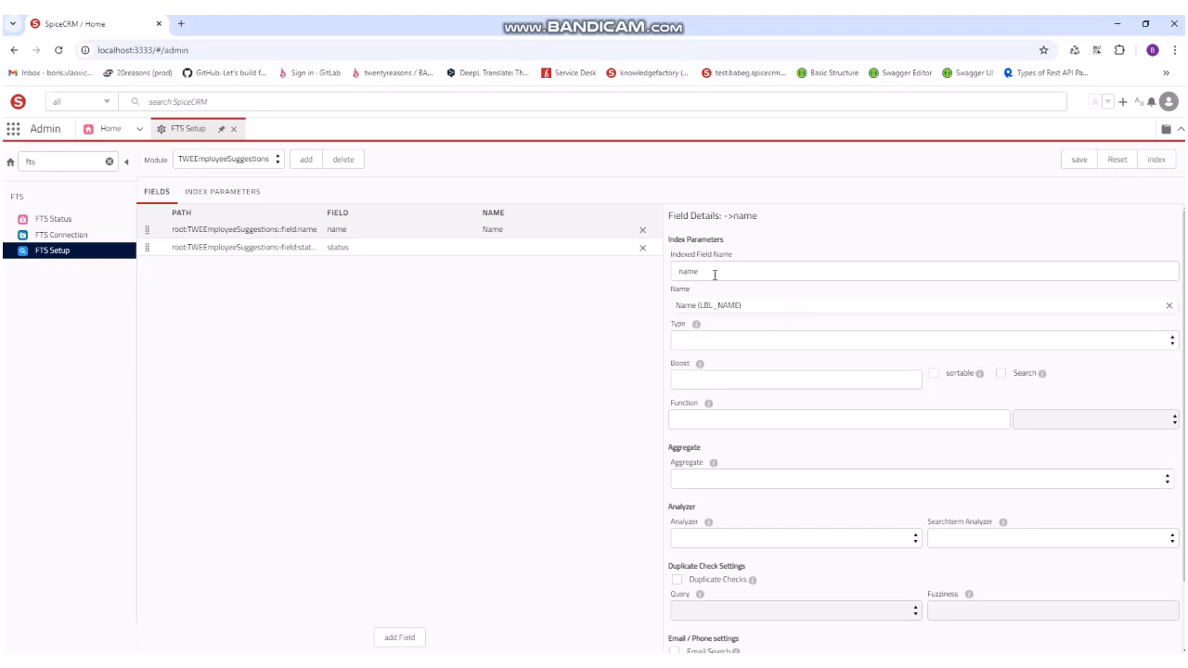
left_click(752, 345)
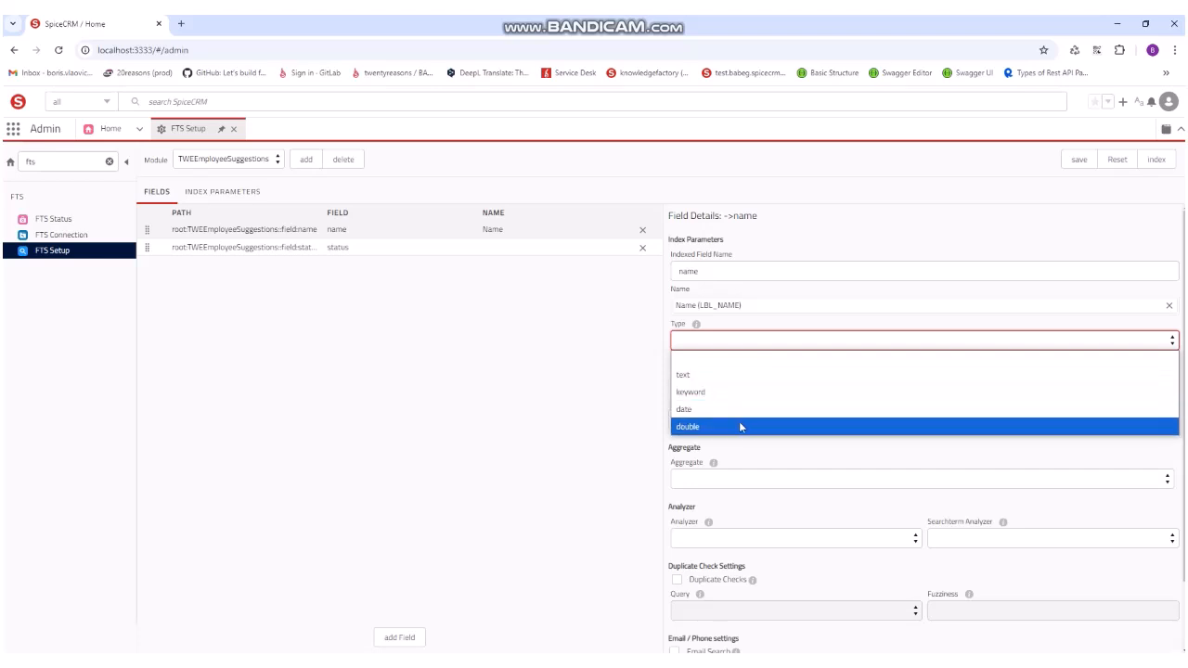
left_click(705, 379)
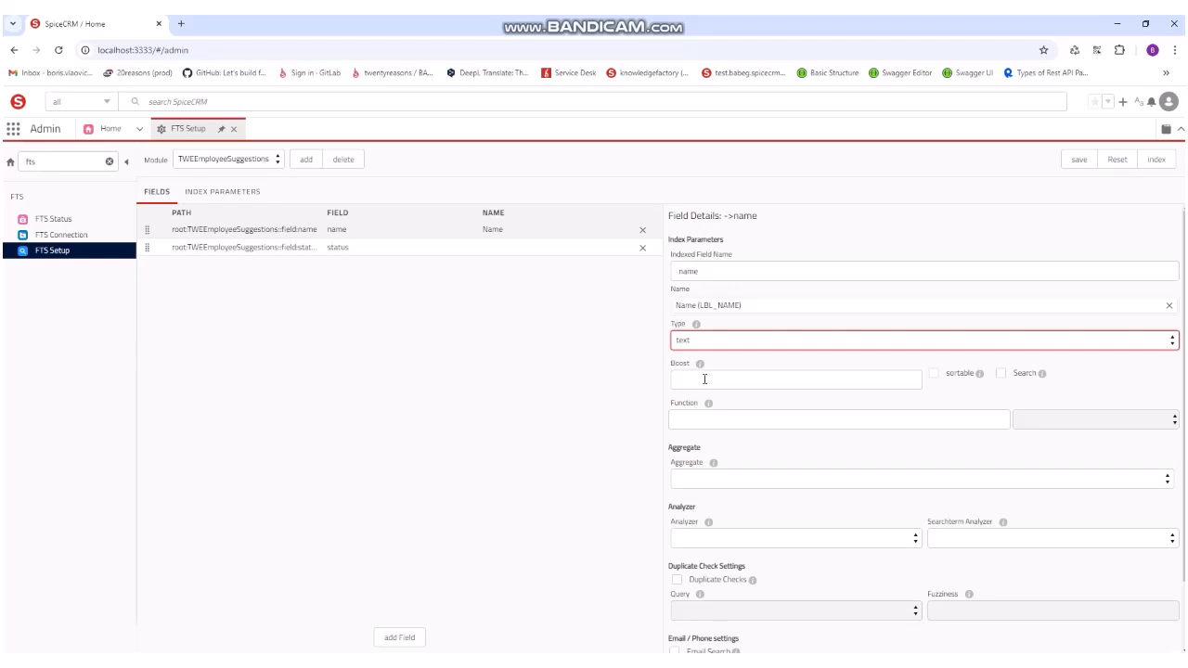
left_click(1002, 374)
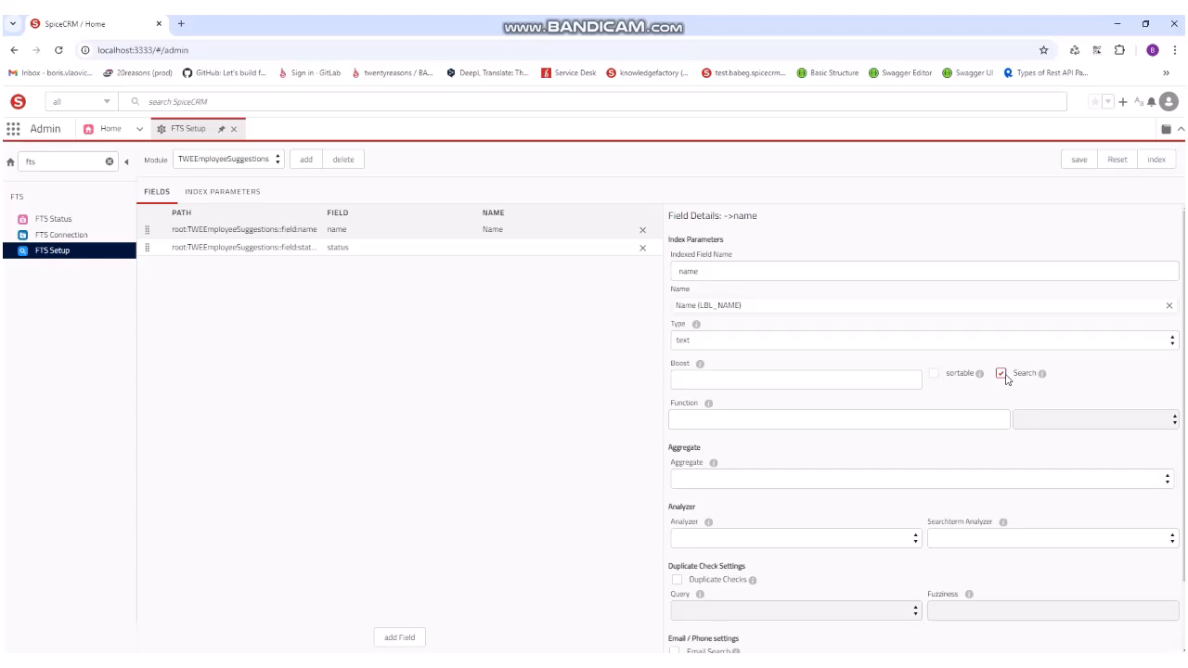
left_click(933, 375)
mouse_move(708, 524)
left_click(733, 542)
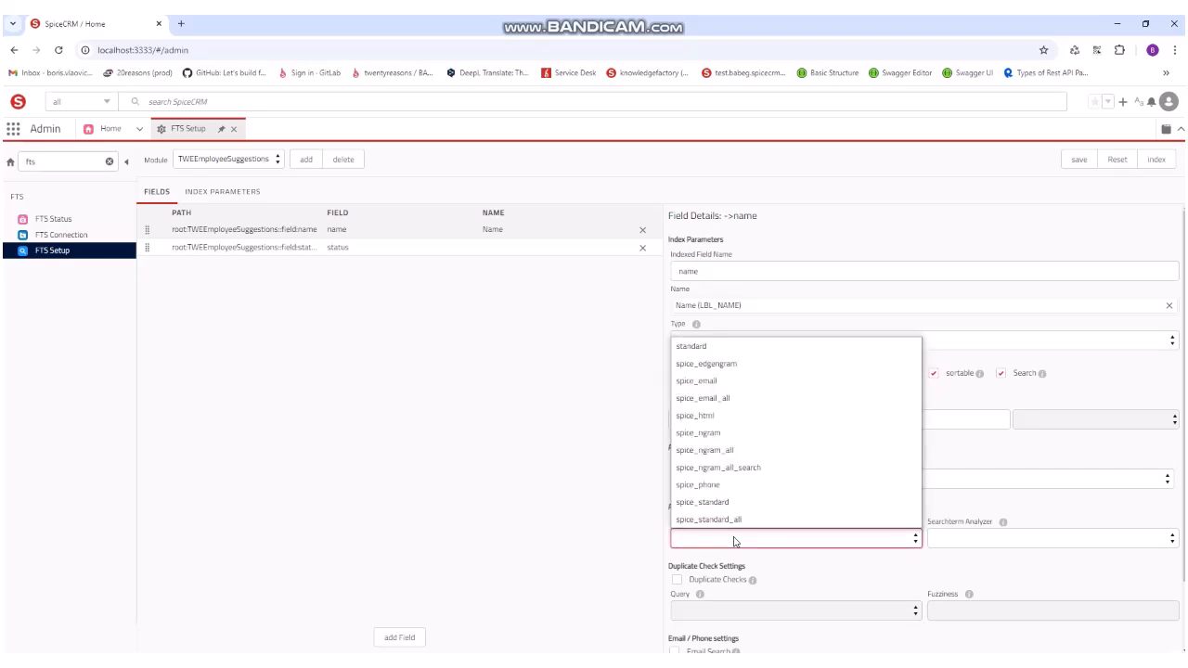
left_click(730, 452)
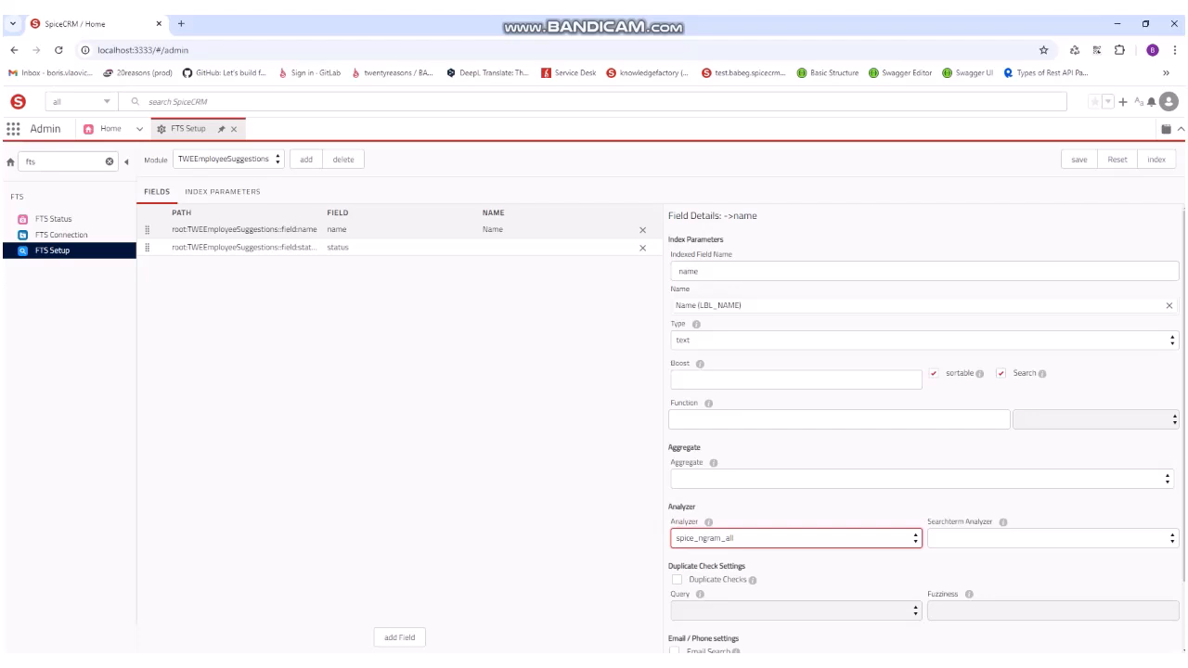
scroll(1017, 507, "down", 1)
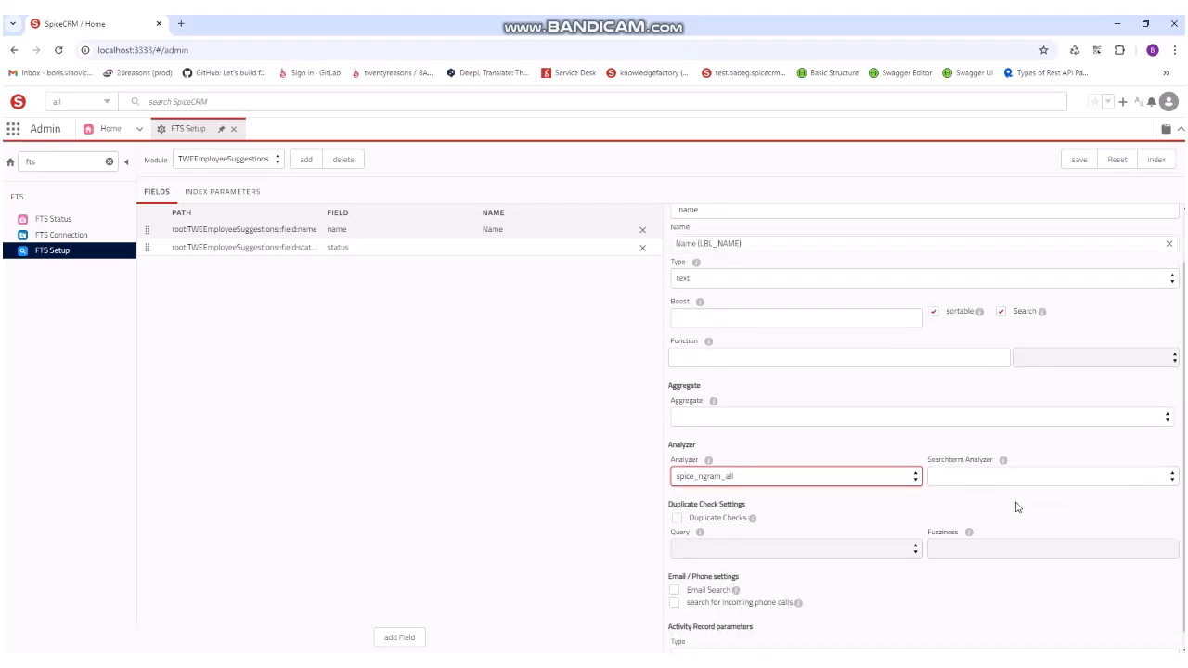
left_click(1078, 166)
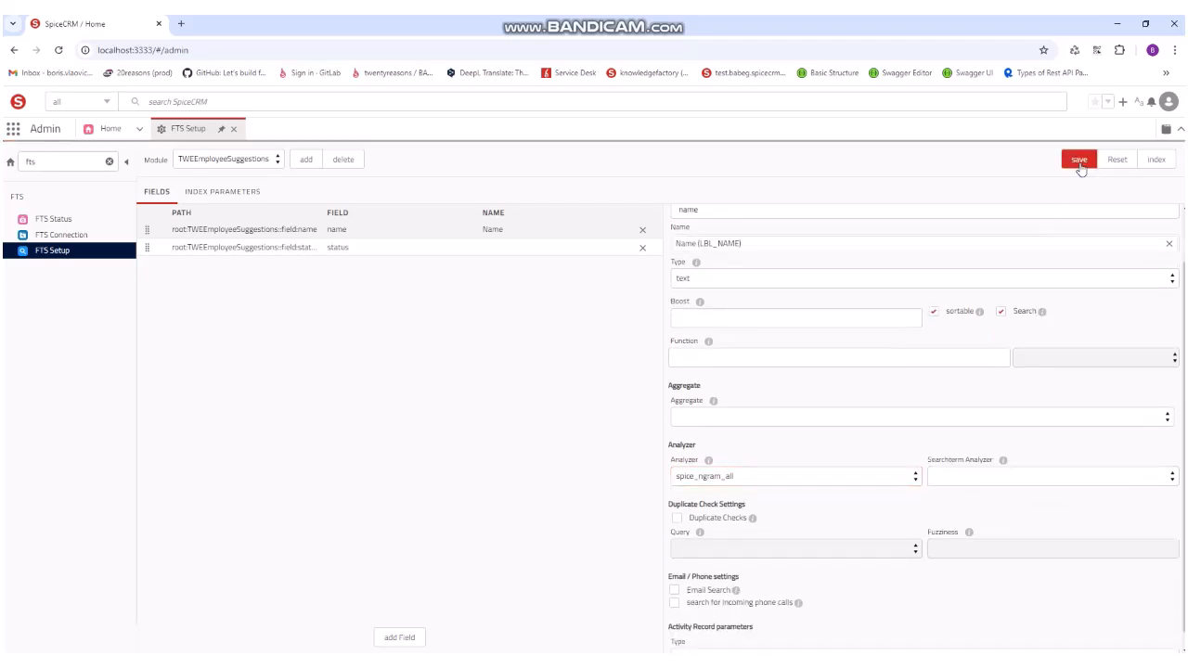
Configure the status field as type keyword with the Term aggregate, and save the setup.
left_click(278, 248)
scroll(915, 411, "up", 1)
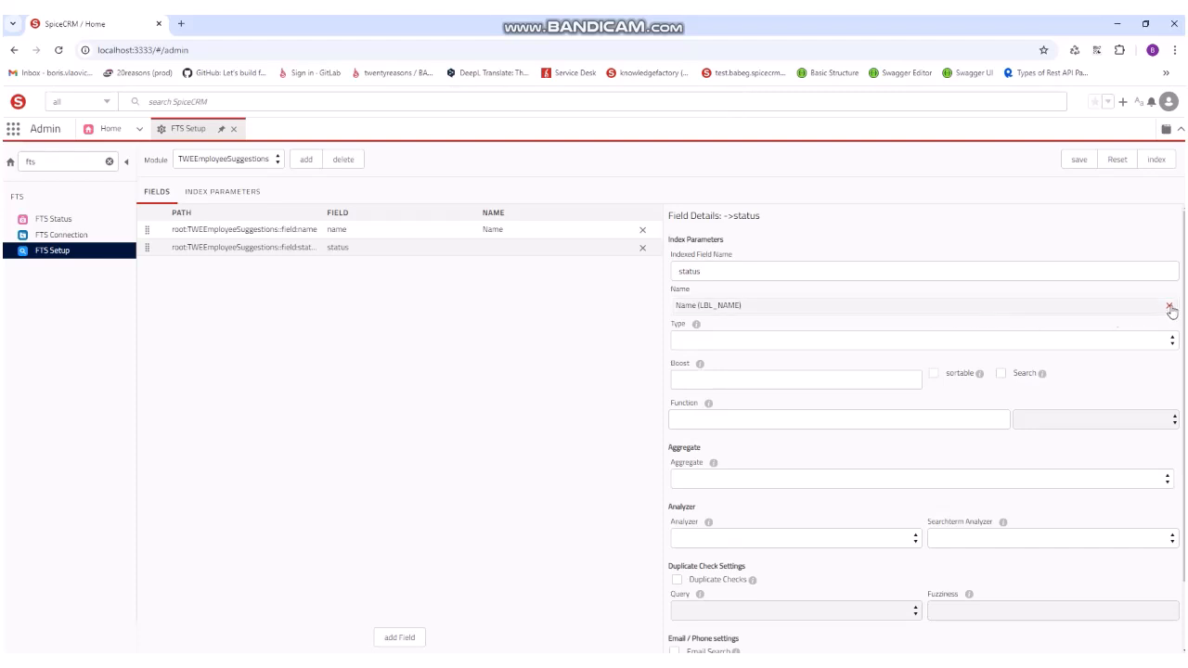
left_click(993, 344)
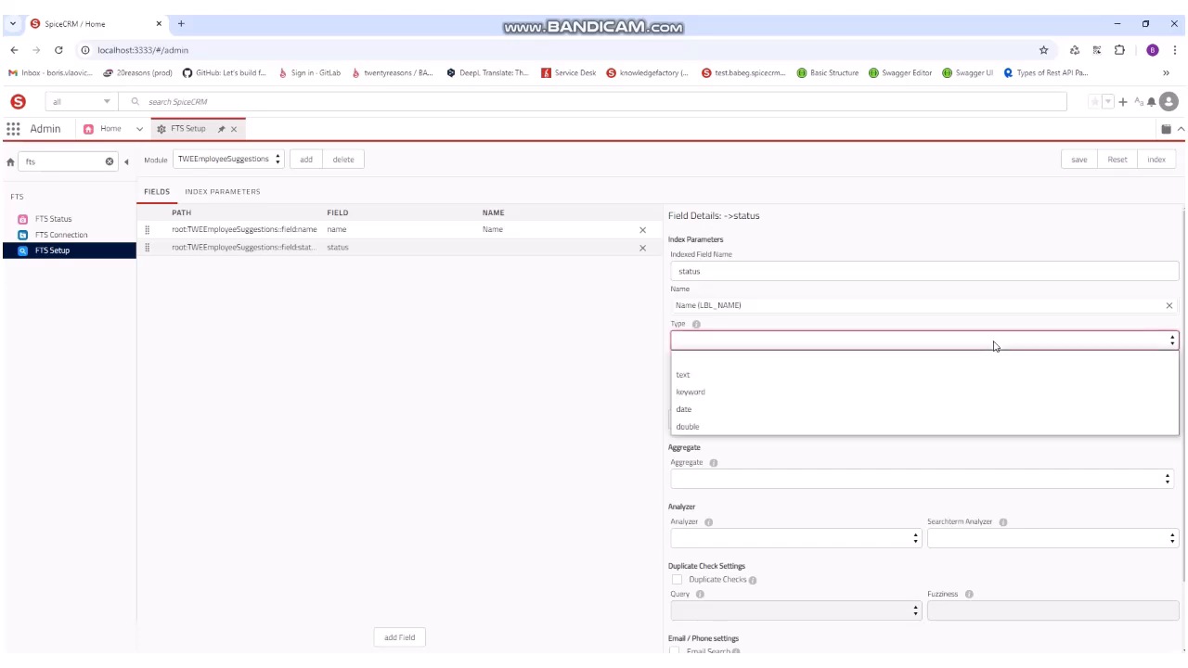
left_click(849, 399)
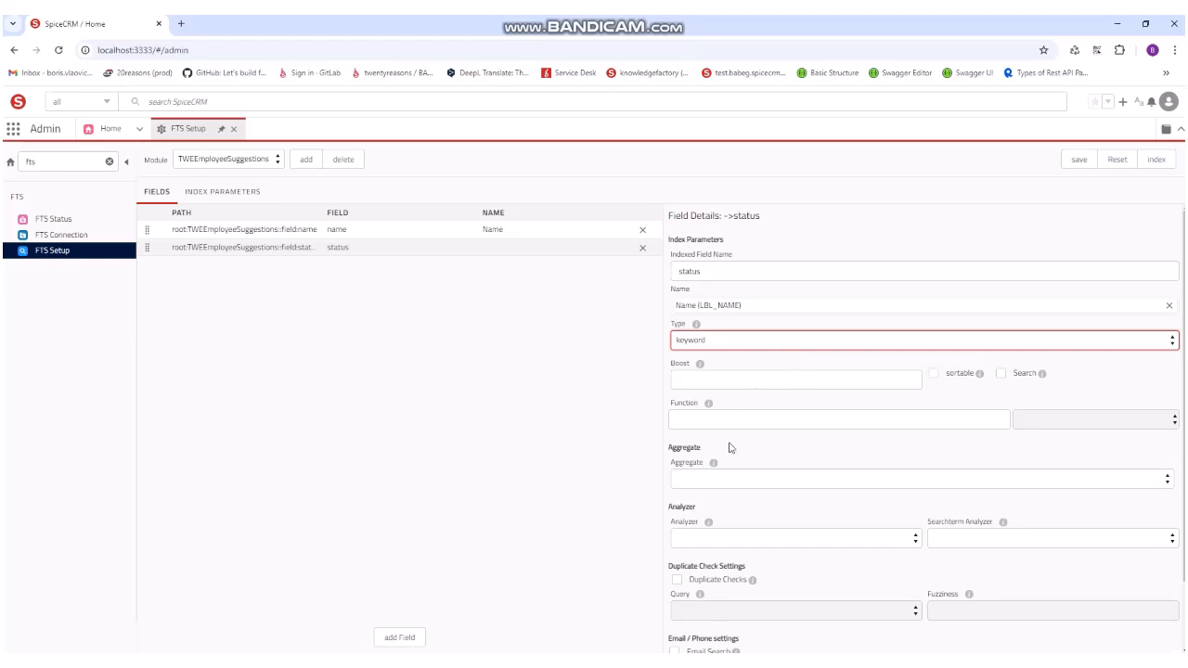
mouse_move(713, 463)
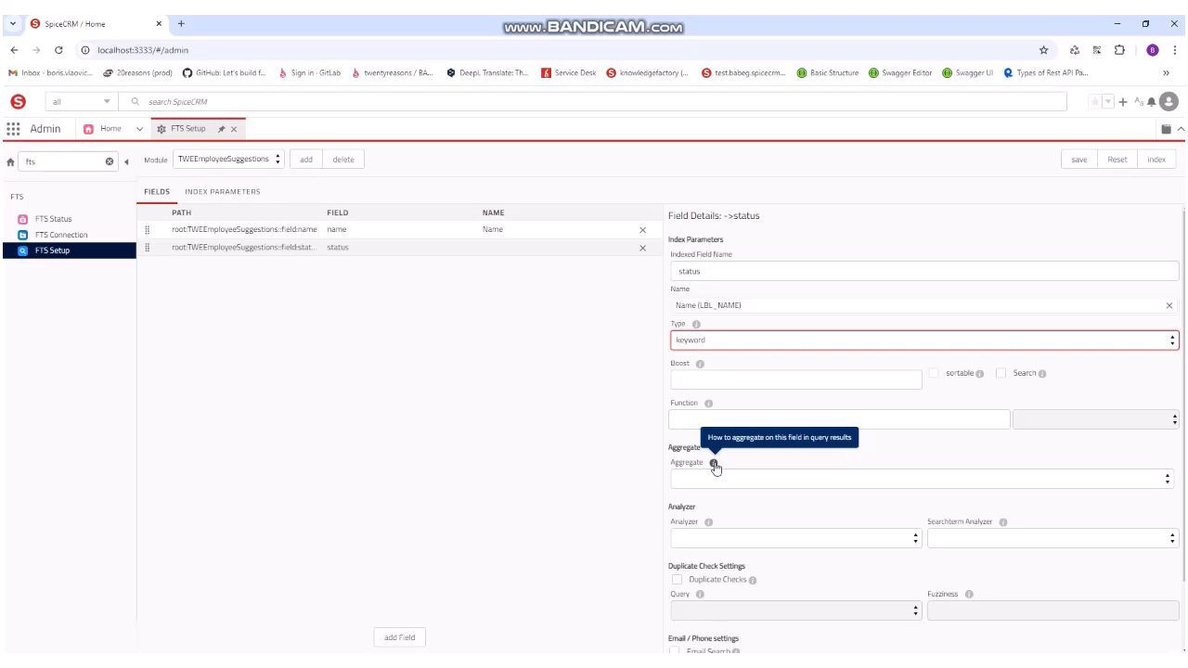
left_click(722, 475)
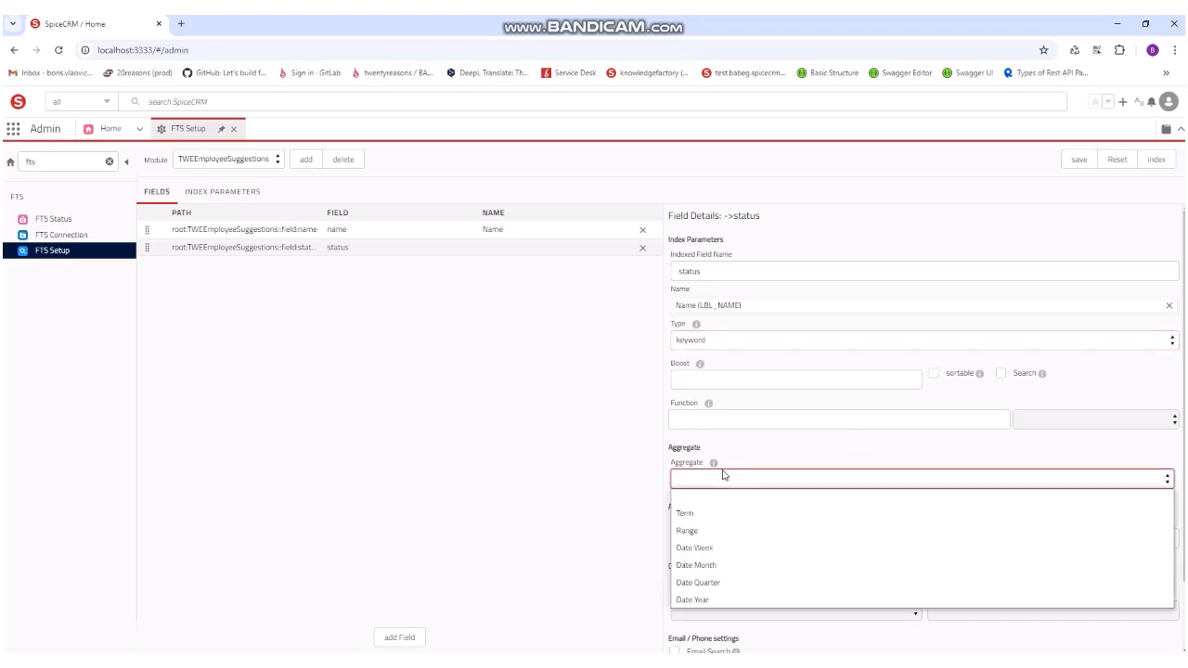
left_click(730, 511)
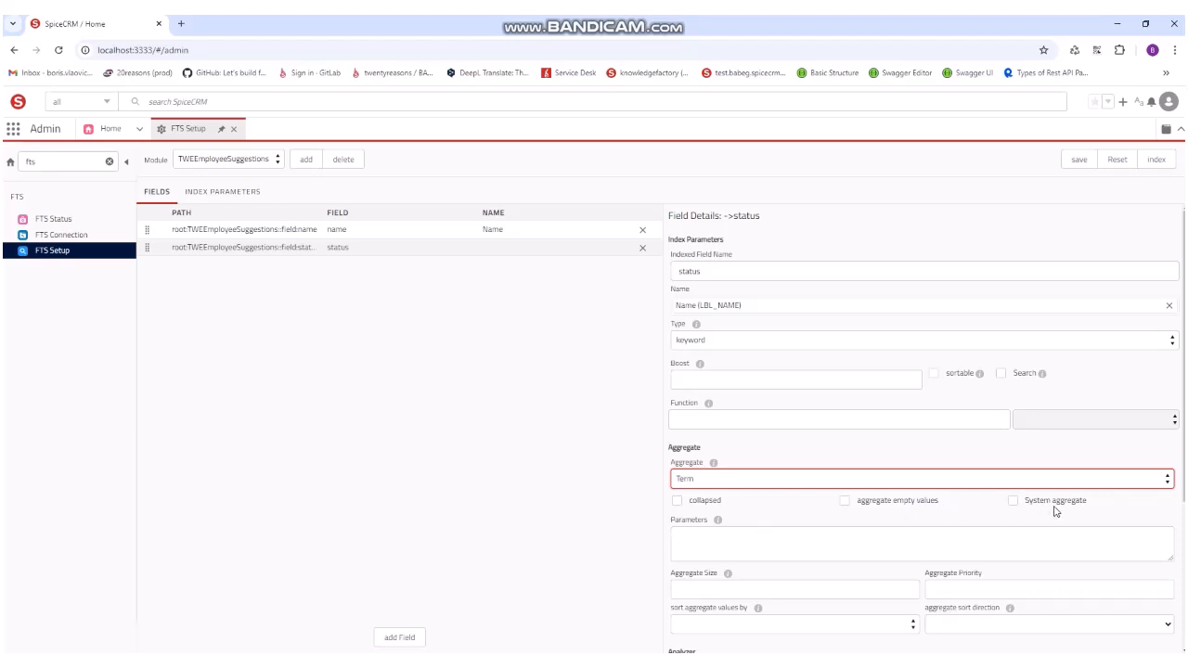
scroll(987, 519, "down", 2)
scroll(979, 517, "up", 2)
left_click(1067, 162)
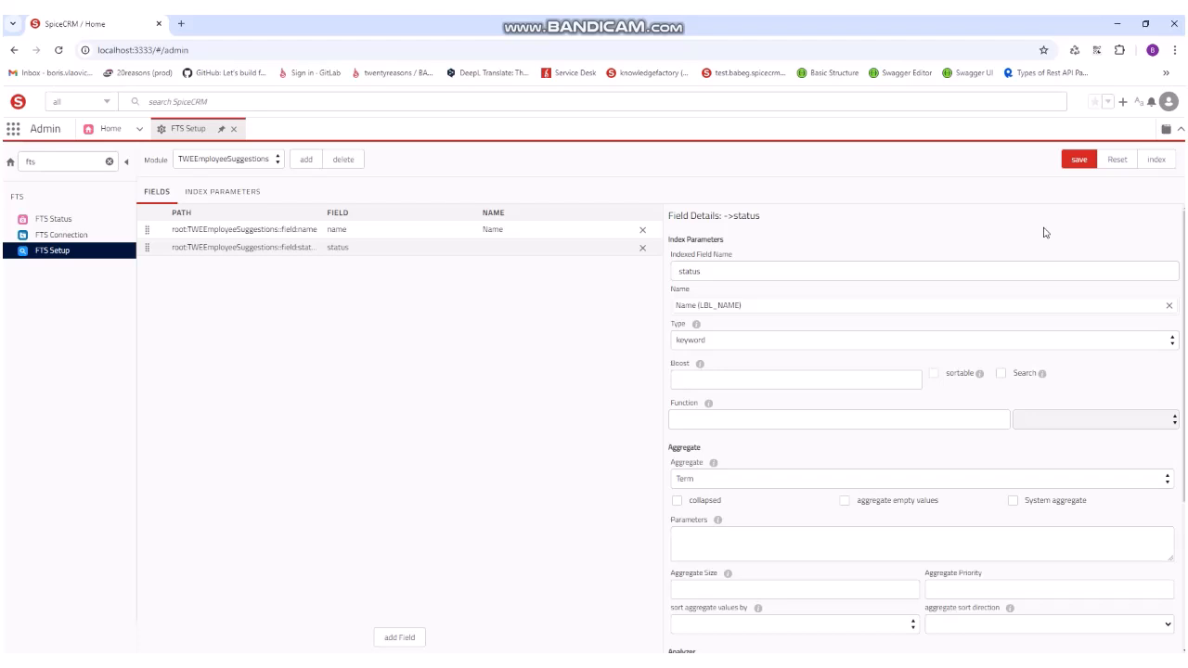
Reset the TWEEmployeeSuggestions index and run indexing with a bulk size of 100 records.
left_click(1106, 164)
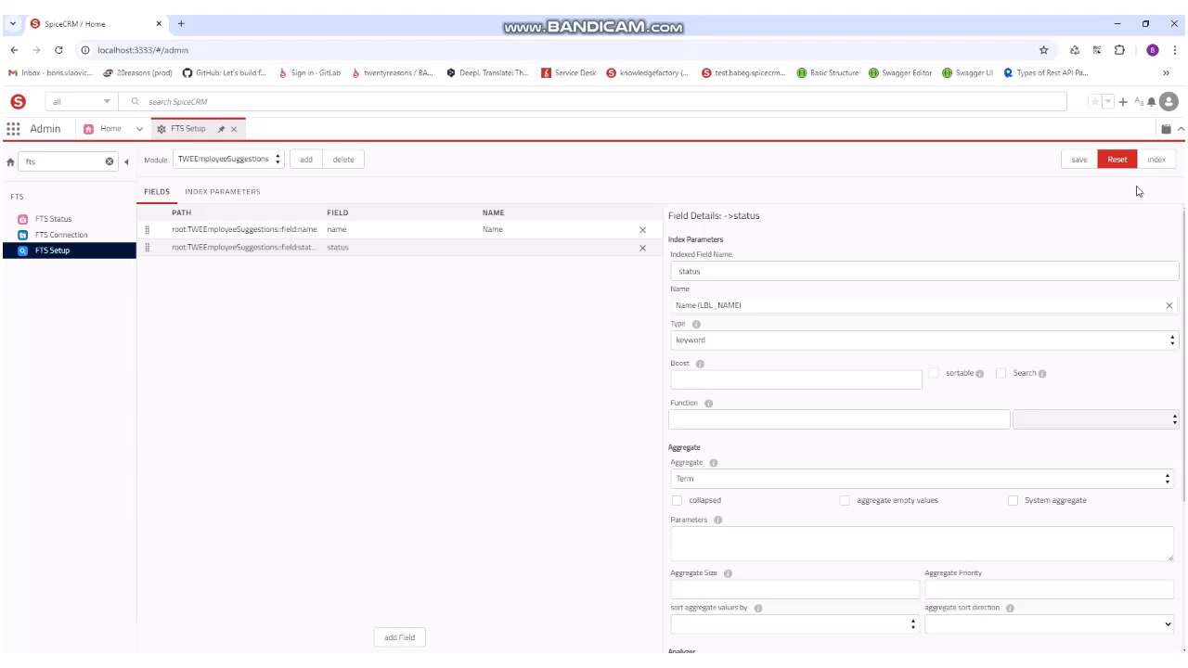
left_click(1159, 161)
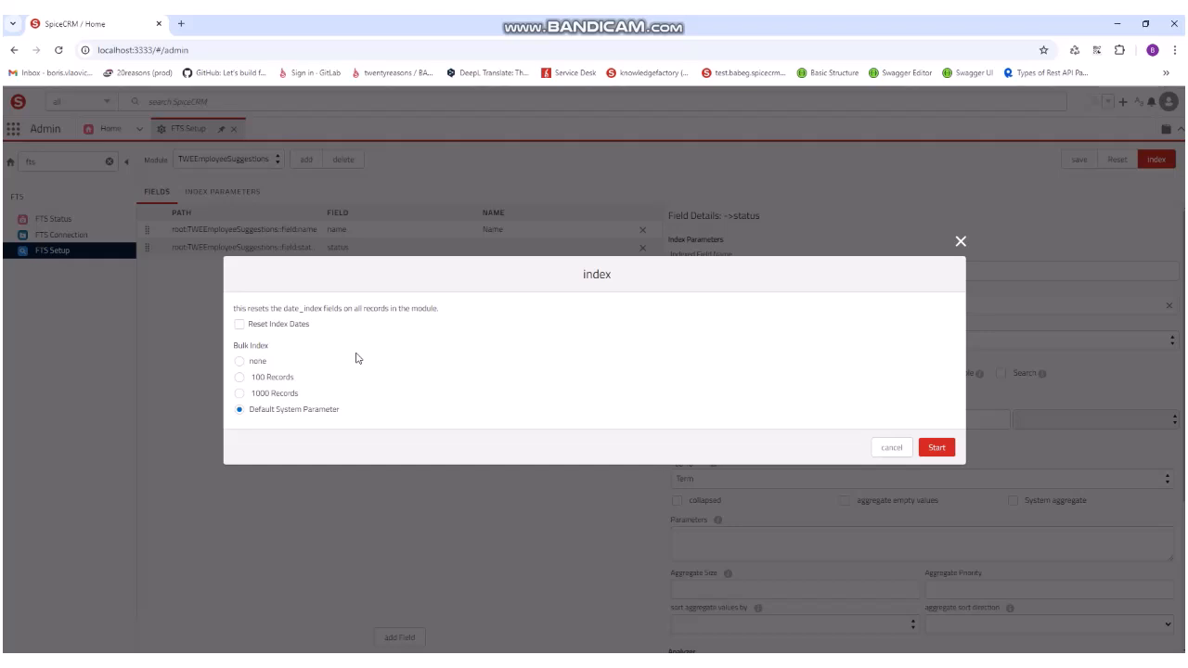
left_click(240, 378)
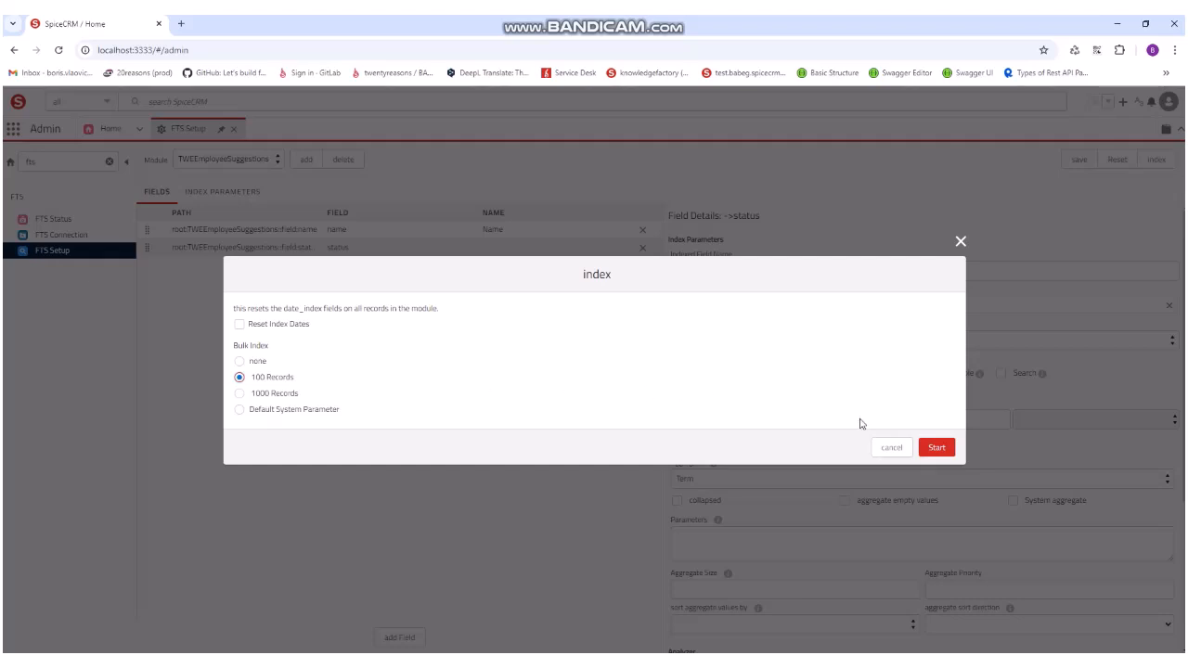
left_click(937, 448)
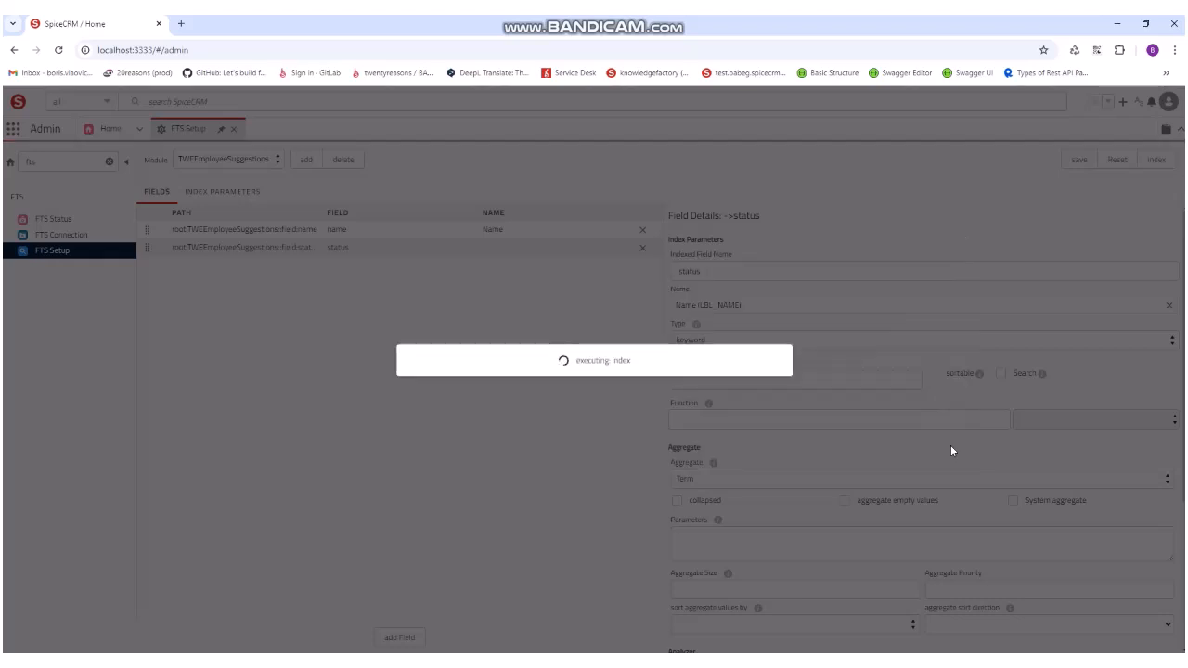
left_click(584, 401)
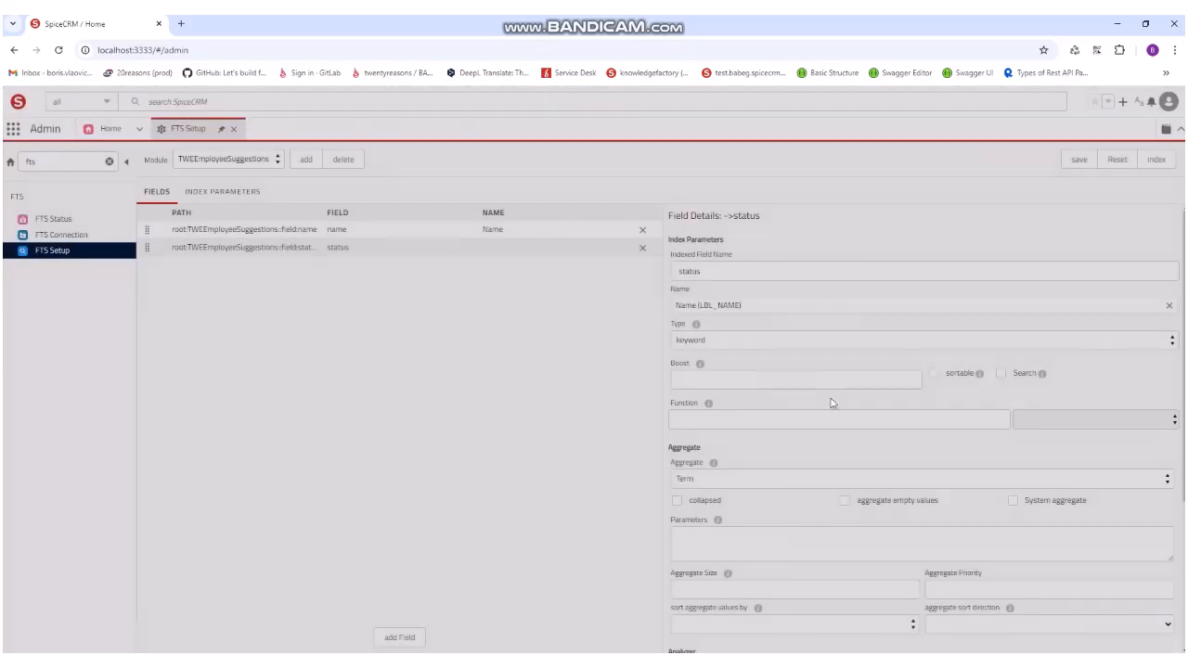